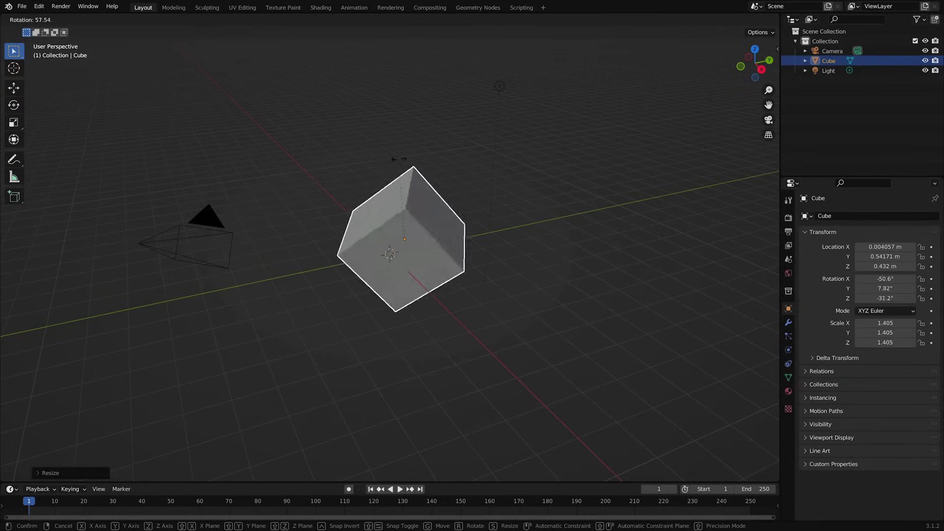
Rotate the cube freehand by about 58°, and rotate it freely twice more
left_click(445, 162)
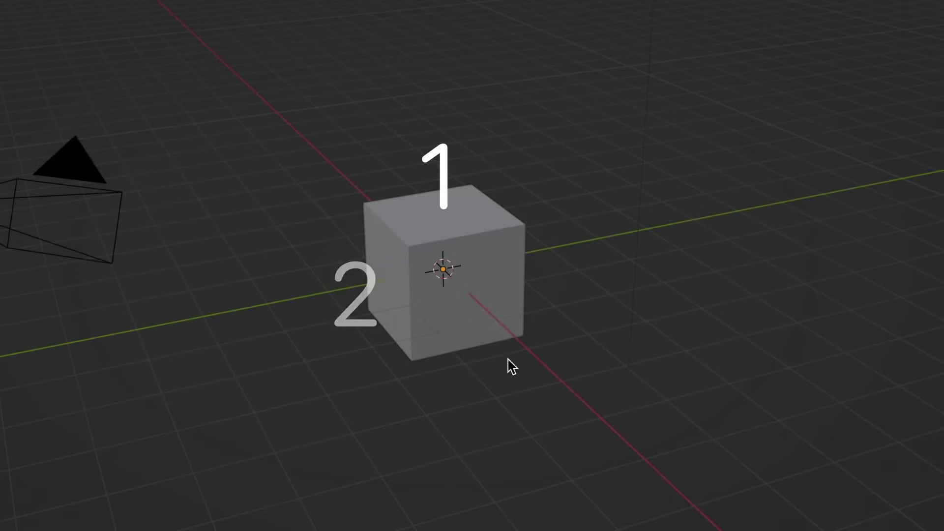
middle_click_drag(508, 359, 163, 204)
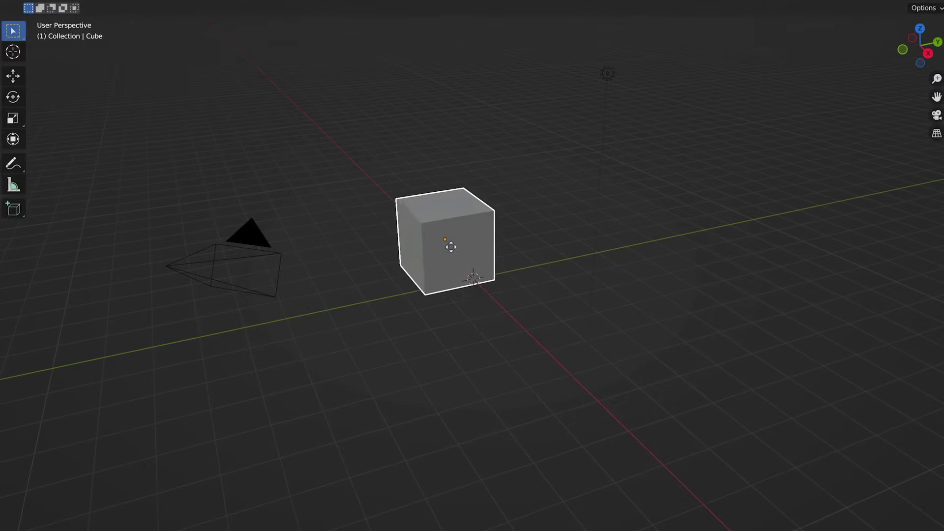
key("r")
left_click(458, 226)
key("r")
left_click(478, 227)
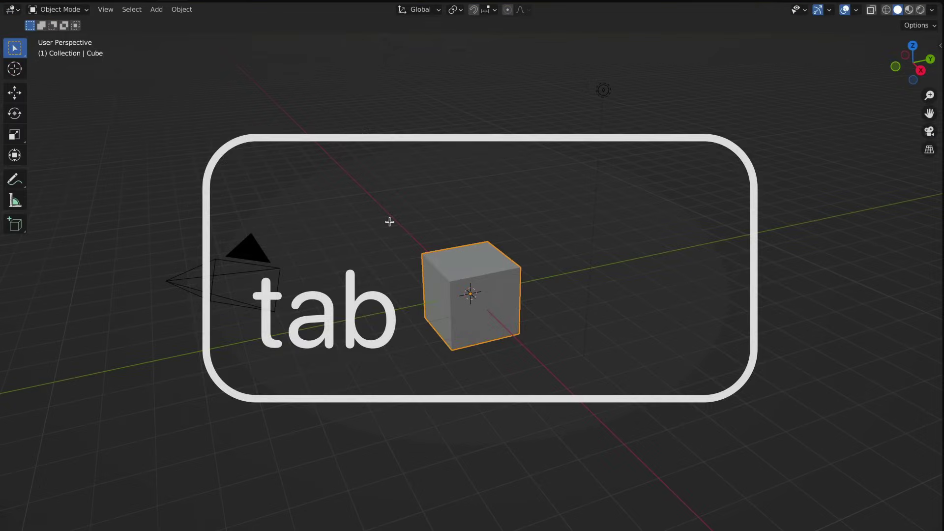
Enter Edit Mode and move the cube's near upper corner vertex about 0.29 m
key("Tab")
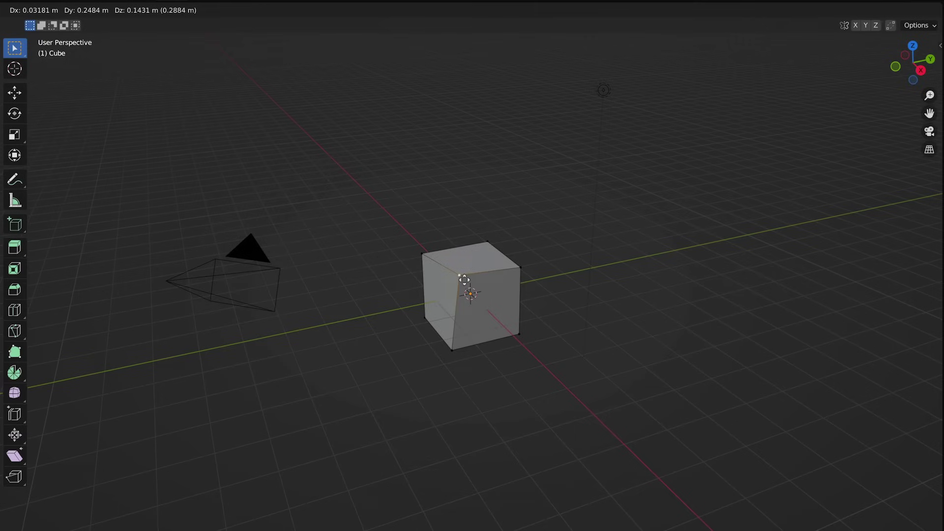
left_click(464, 280)
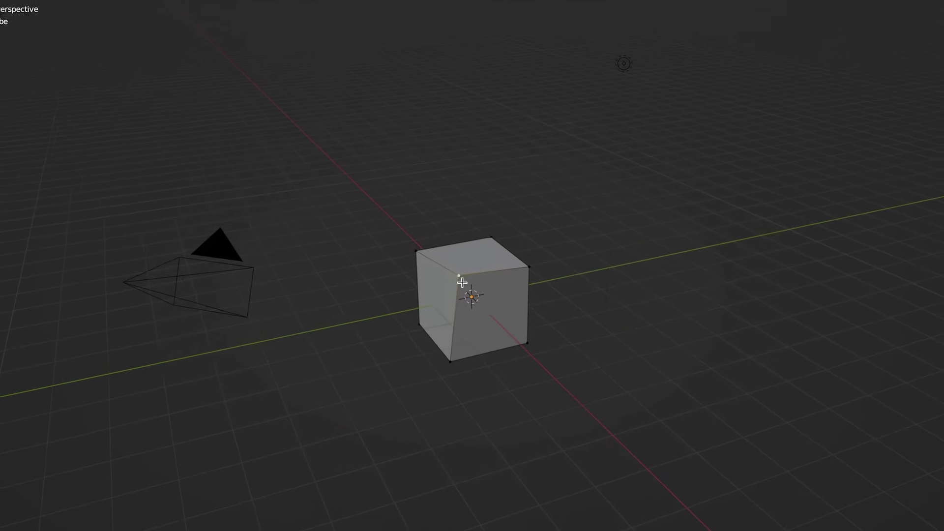
Select the cube's front face in face selection mode and show the selection in vertex mode
key("2")
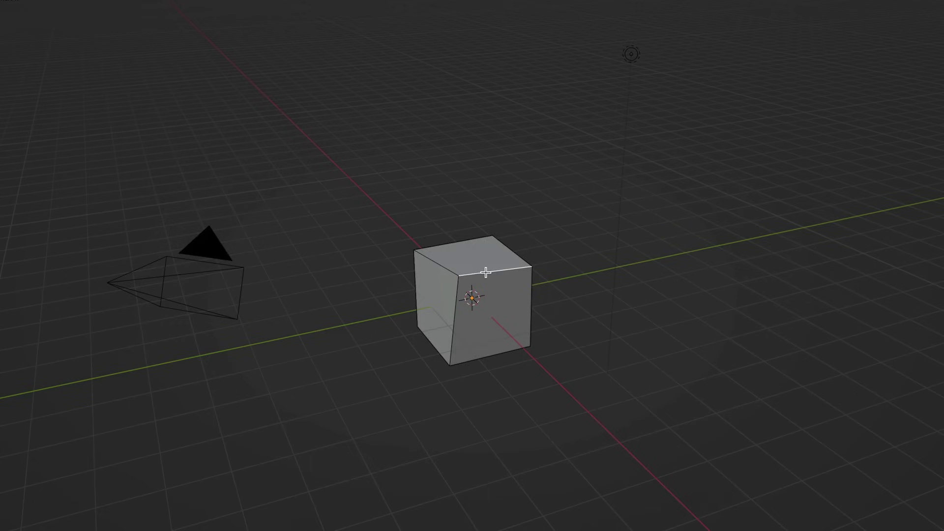
key("3")
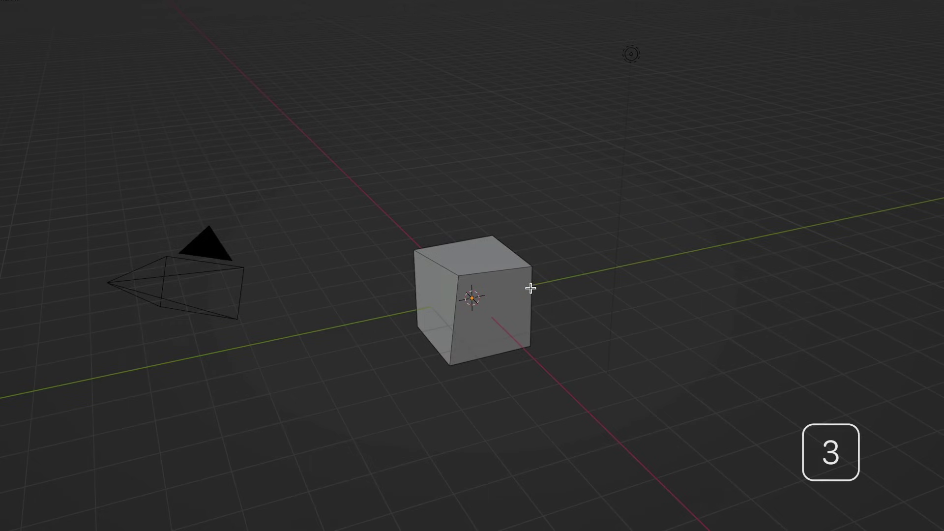
left_click(526, 290)
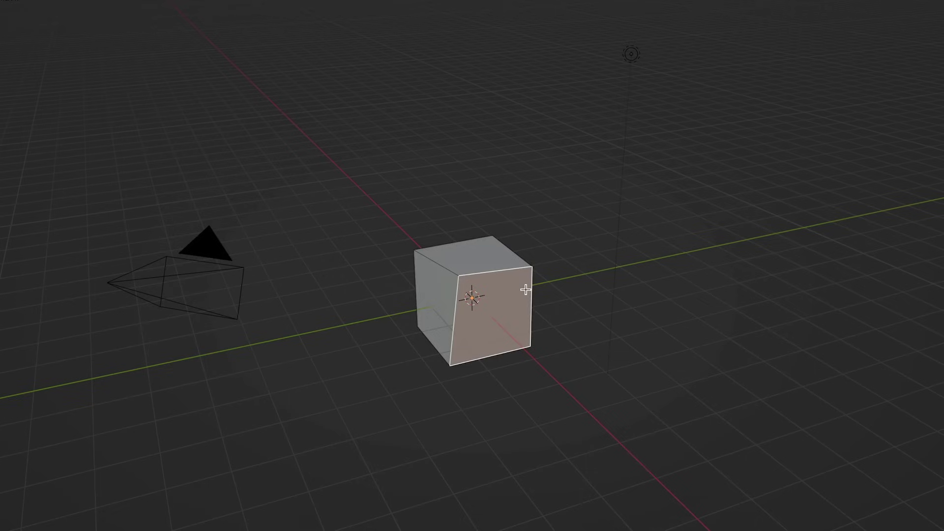
key("1")
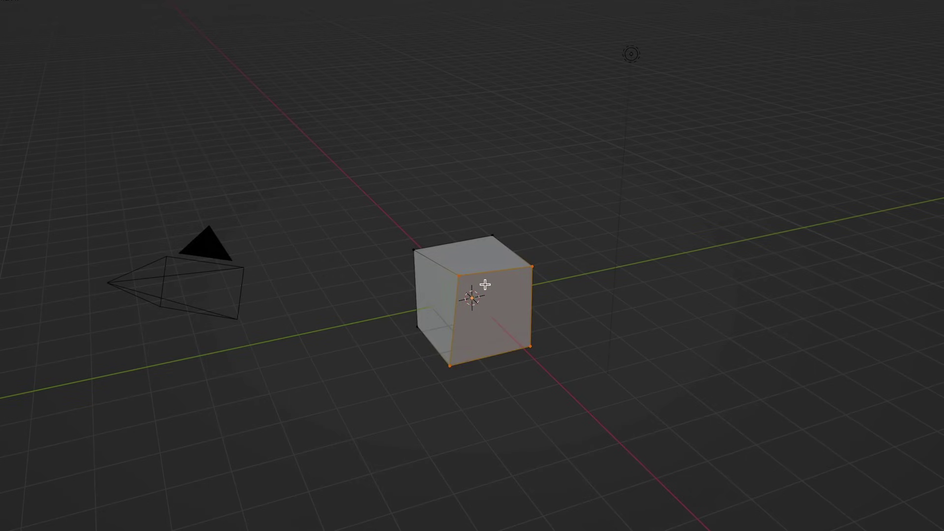
Rotate the upper edge between the cube's top and left faces in edge selection mode, and return to face selection
key("2")
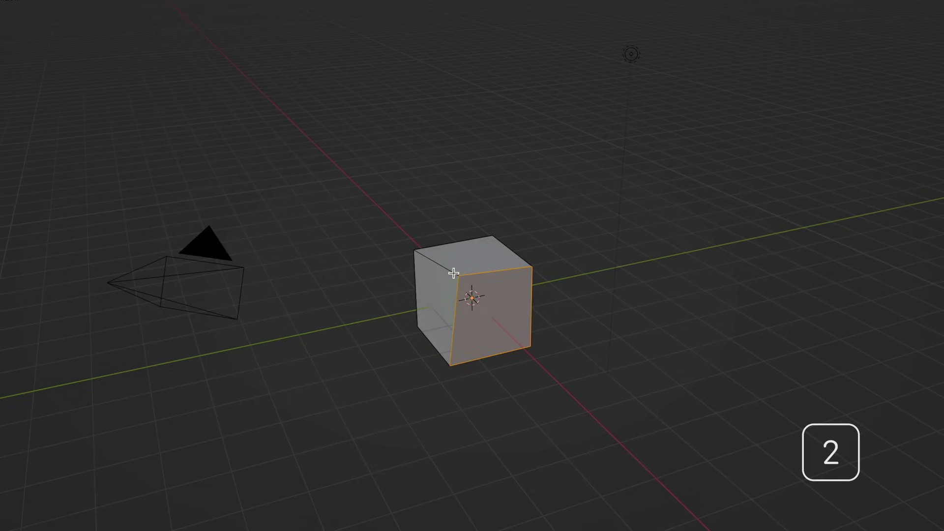
left_click(453, 273)
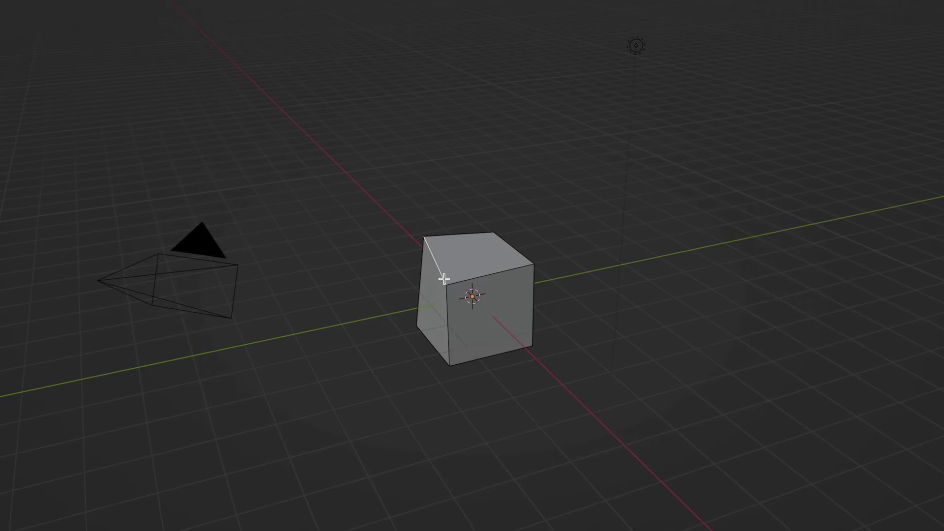
key("3")
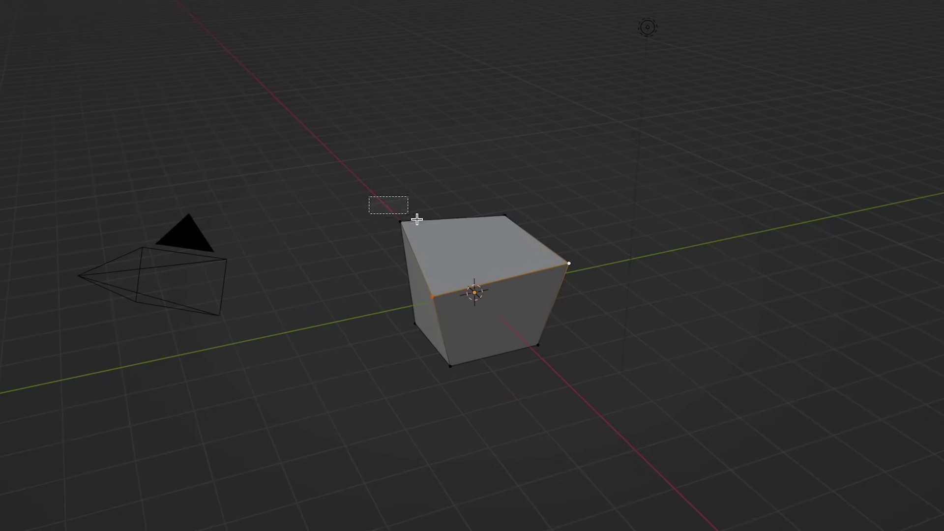
Turn on see-through display and box-select all of the deformed cube's vertices, including the hidden back one
left_click_drag(498, 275, 601, 375)
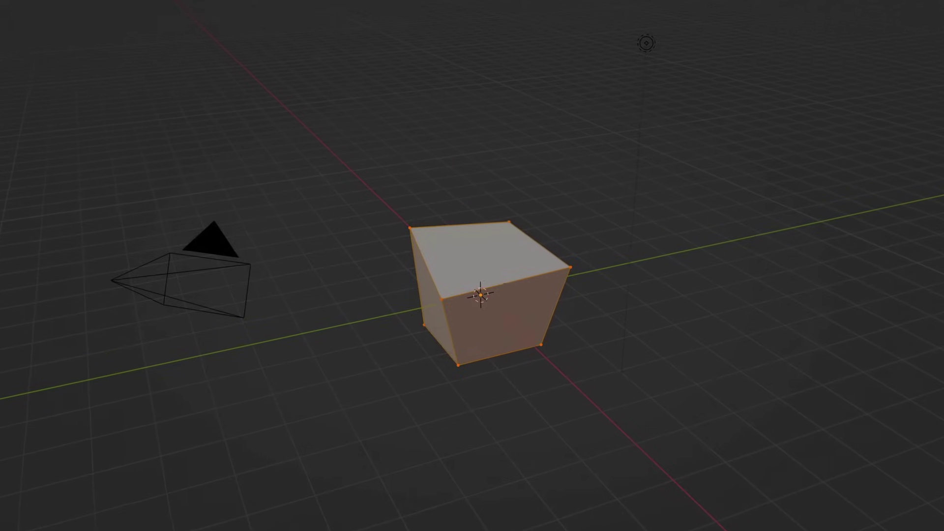
middle_click_drag(491, 305, 266, 181)
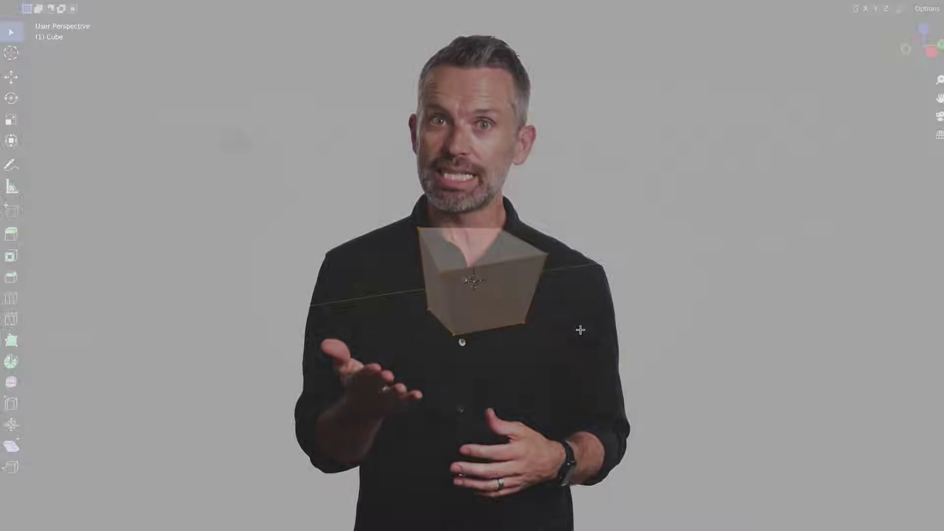
key("z")
left_click(497, 331)
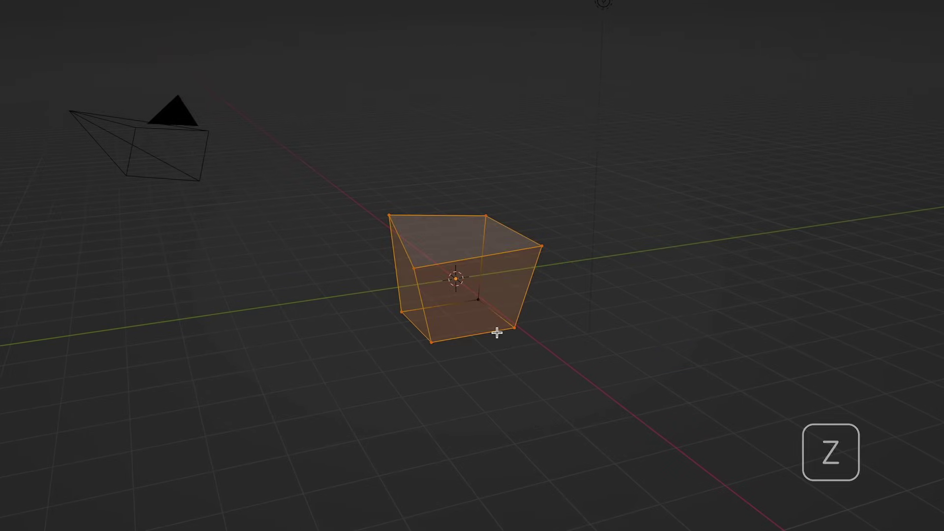
left_click_drag(338, 166, 587, 384)
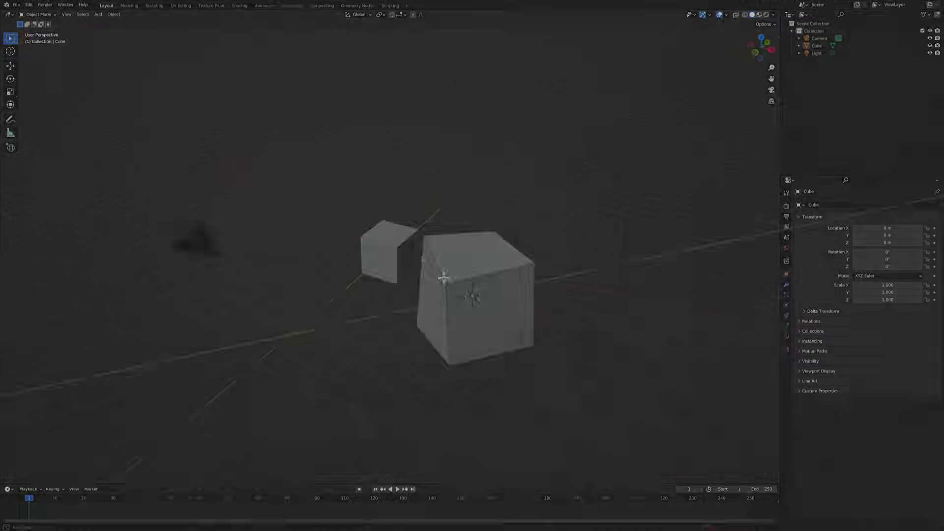
key("3")
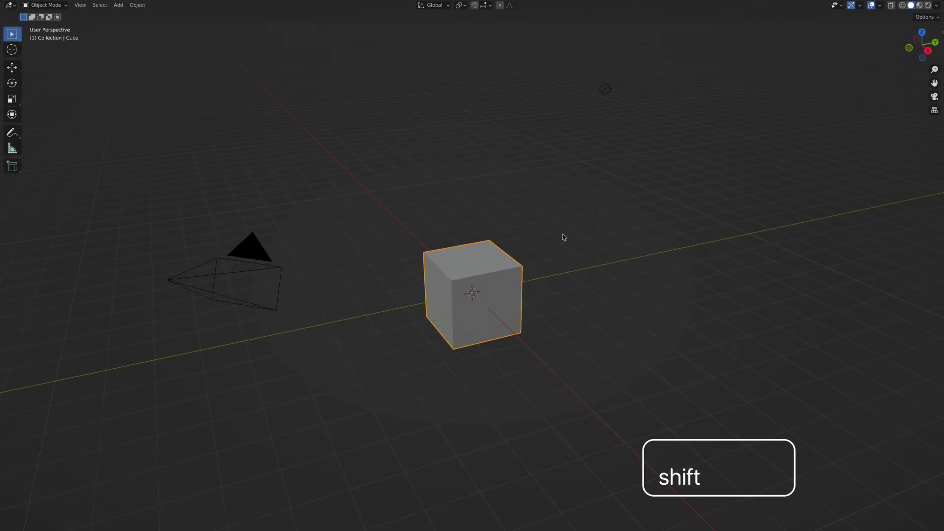
Add a cylinder mesh and move it beside the cube along the Y direction
key("shift+a")
mouse_move(562, 235)
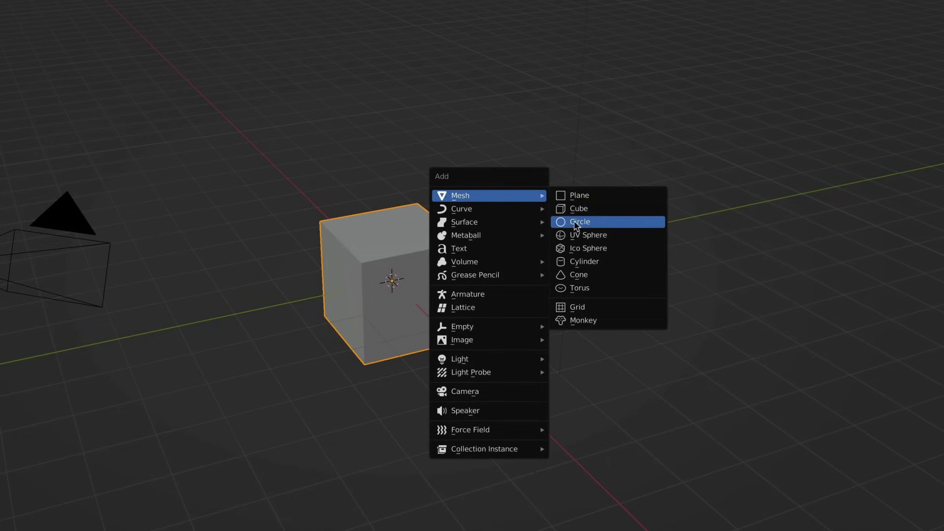
left_click(583, 262)
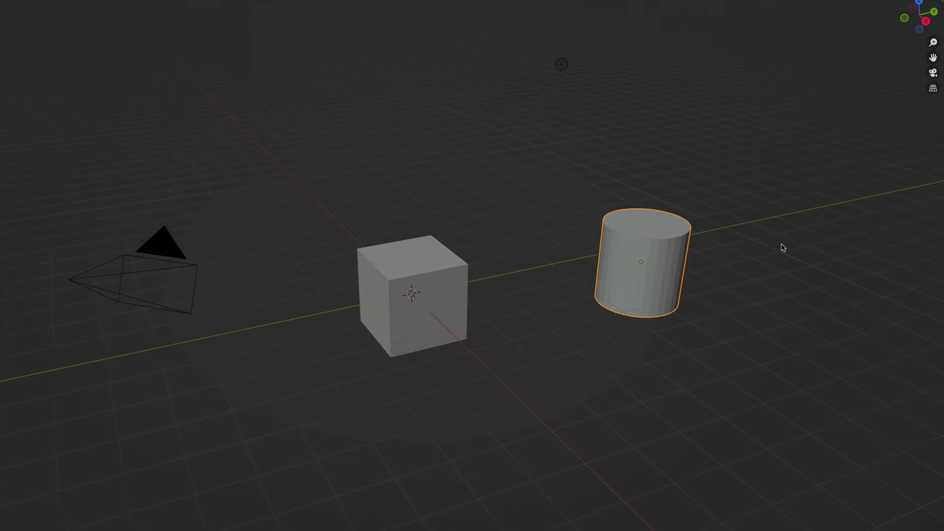
left_click_drag(618, 262, 568, 262)
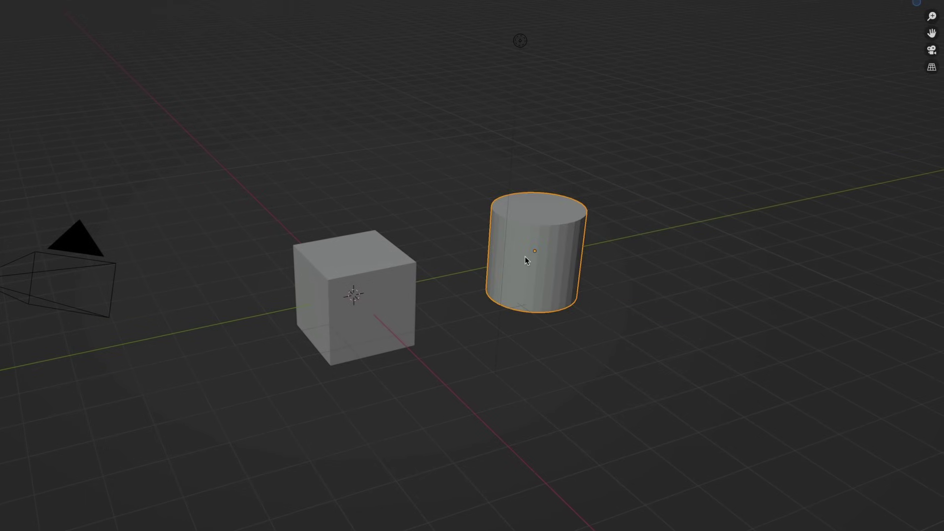
Tilt the cylinder freehand and scale it up to roughly twice its size
key("r")
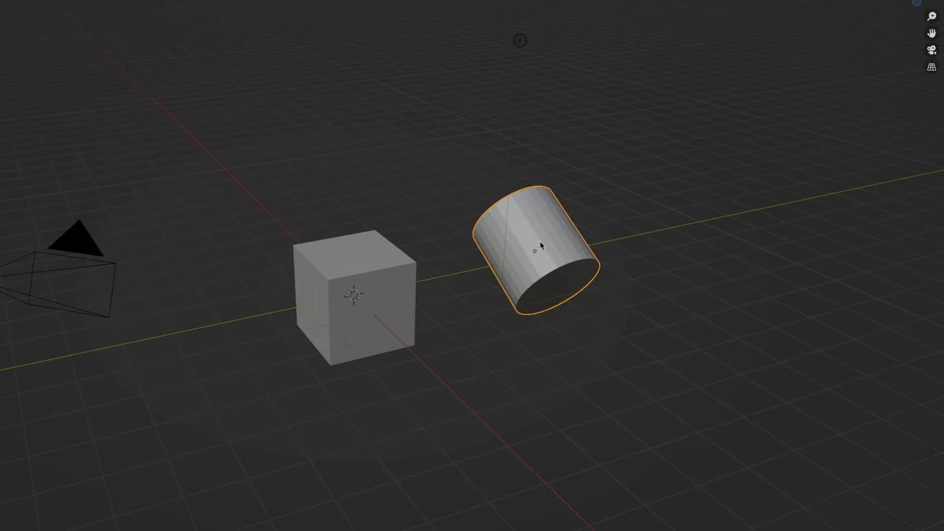
key("s")
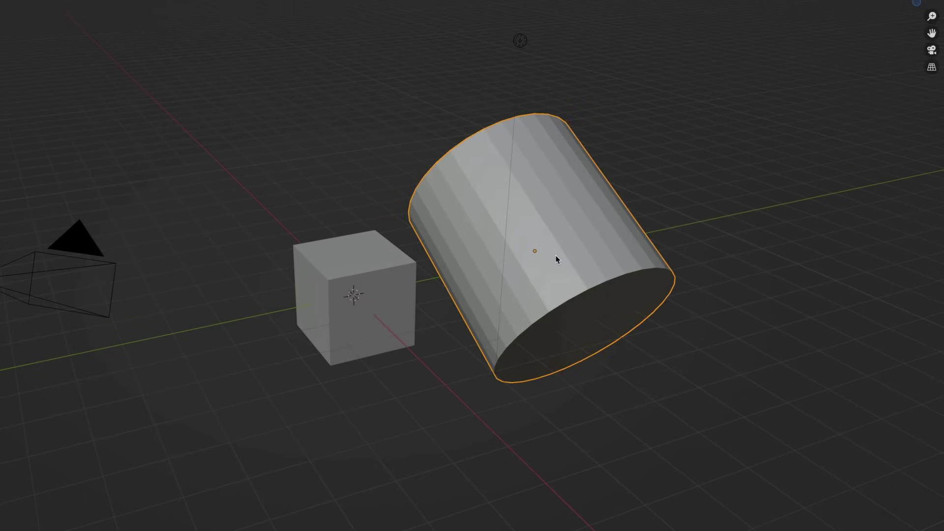
Shrink the cylinder's lower end face in Edit Mode to taper the shape
key("Tab")
left_click(604, 324)
key("s")
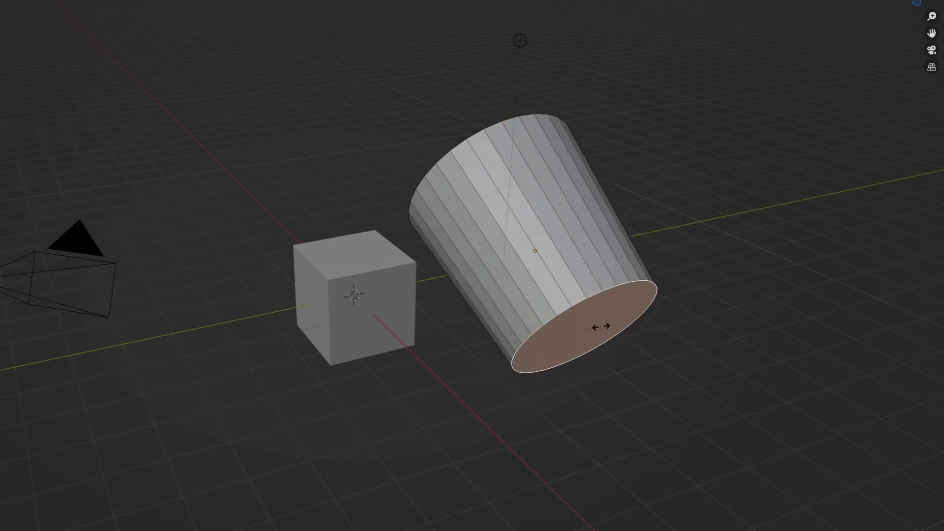
left_click(593, 334)
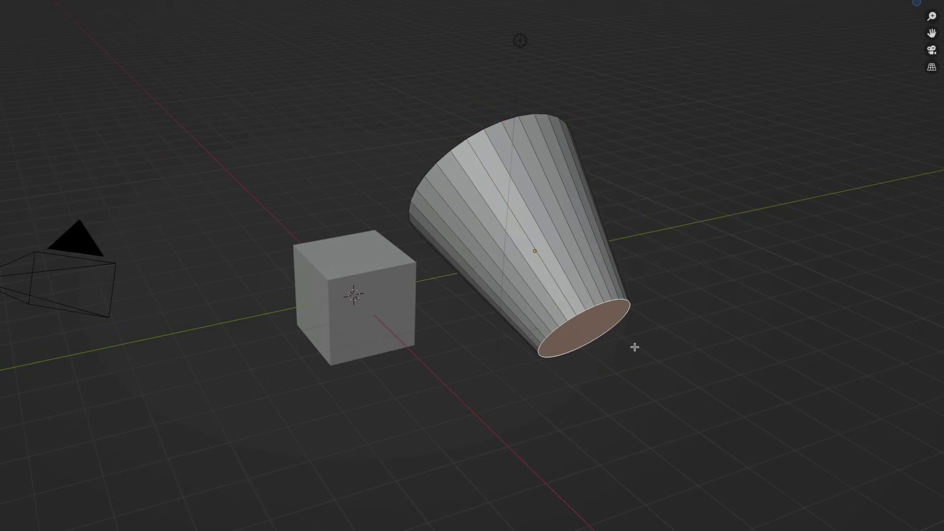
Return to Object Mode and delete the tapered cylinder
key("Tab")
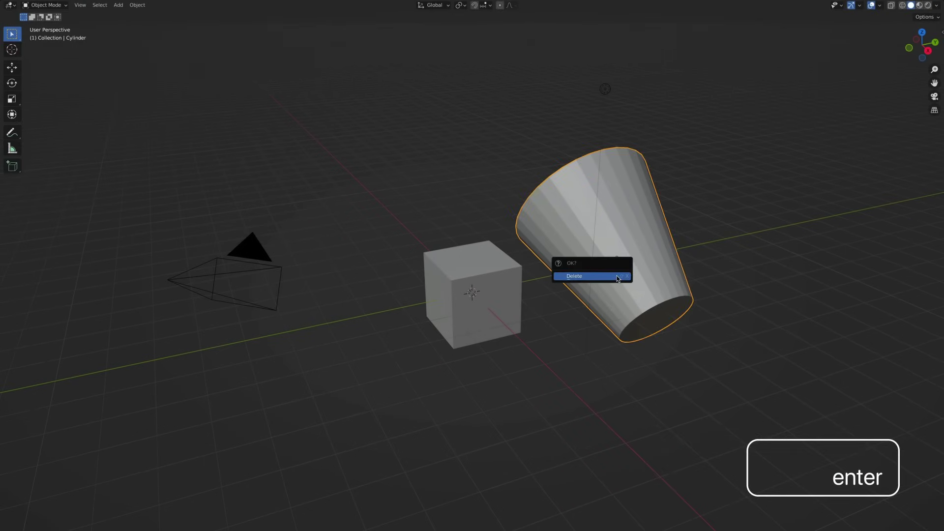
key("Return")
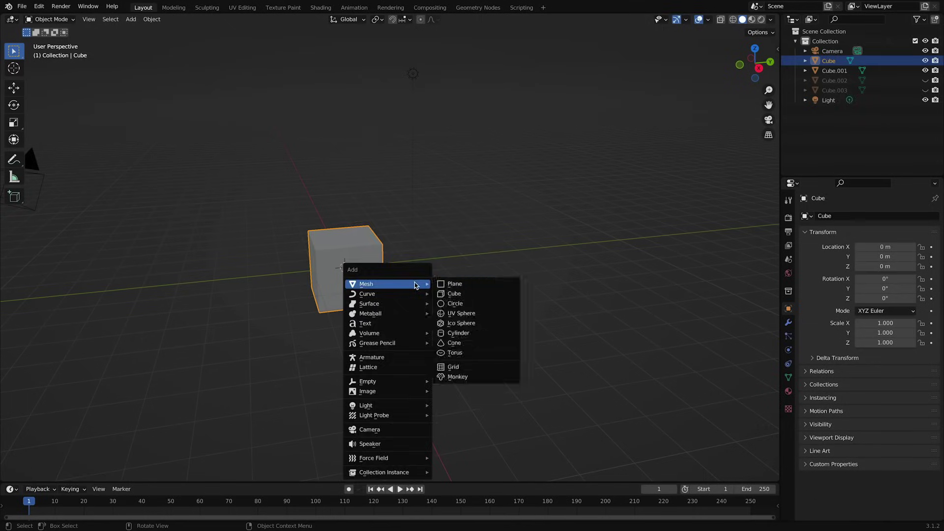
Add another cube mesh for the house and shape it into a roof in Edit Mode
left_click(464, 295)
key("Tab")
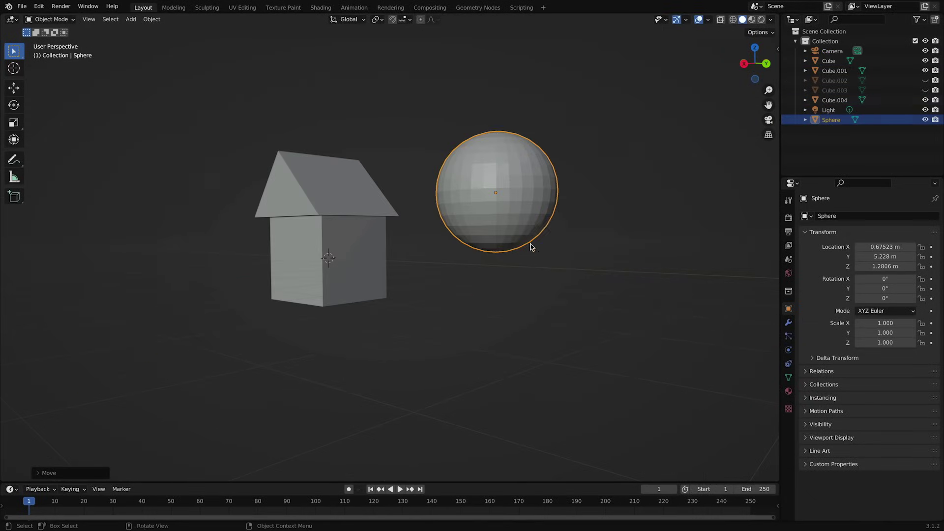
Add a cylinder mesh for building the figure under the sphere head
key("shift+a")
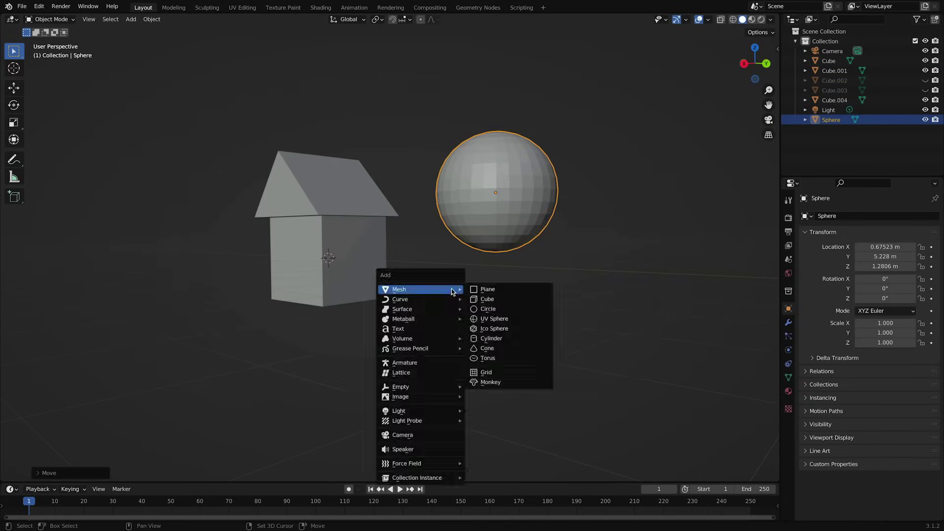
left_click(491, 338)
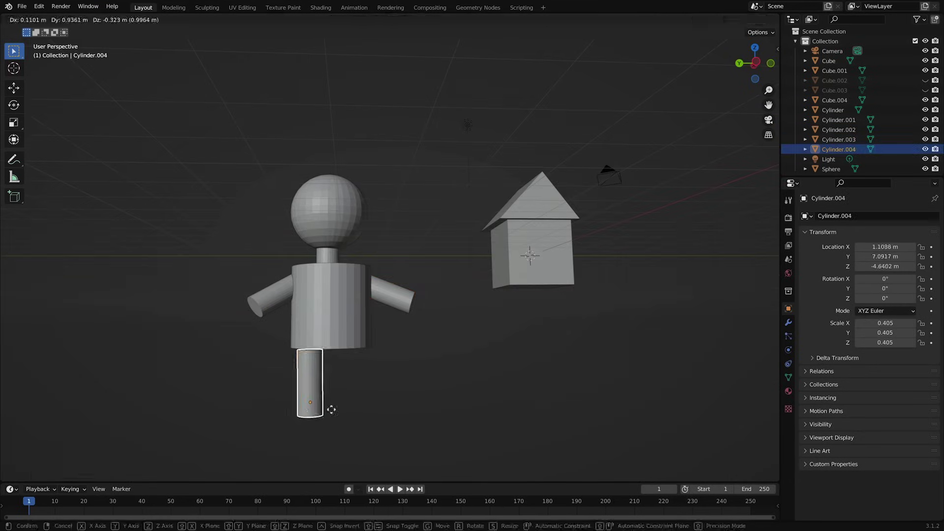
Place the leg cylinder under the figure's torso and duplicate it beside the first as the second leg
left_click(327, 407)
key("shift+d")
left_click(386, 367)
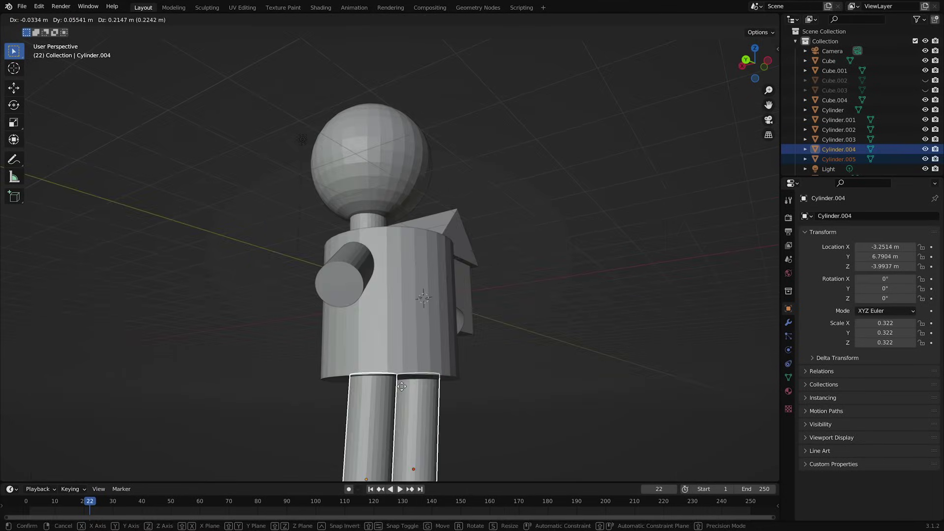
key("space")
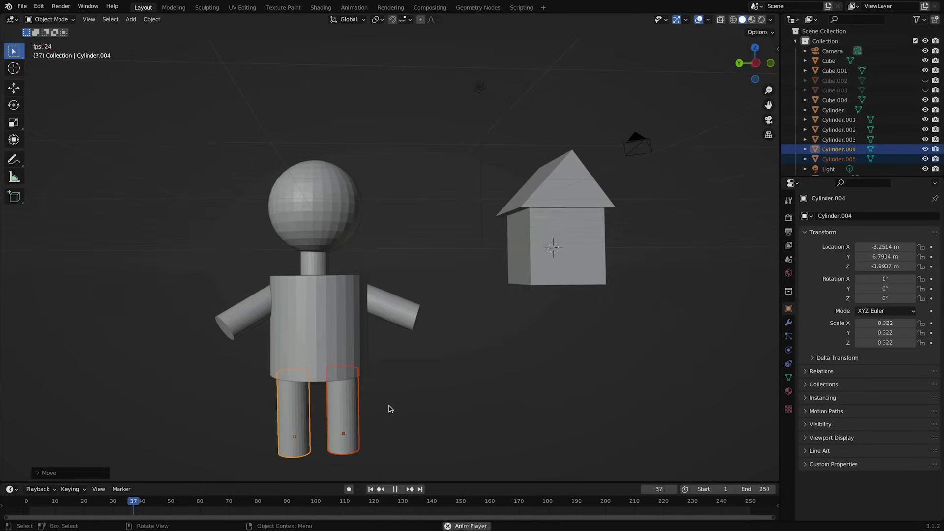